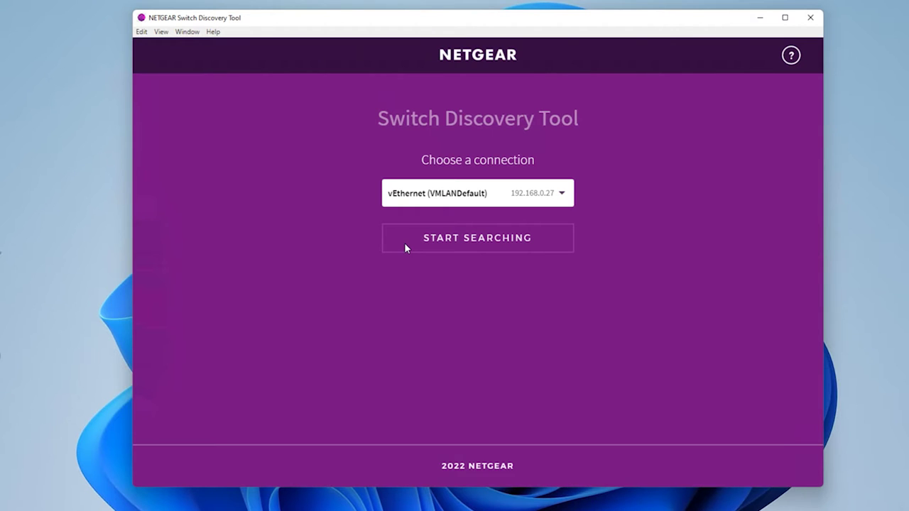
Search for switches and open the GS110EMX admin login page at 192.168.0.43
left_click(405, 247)
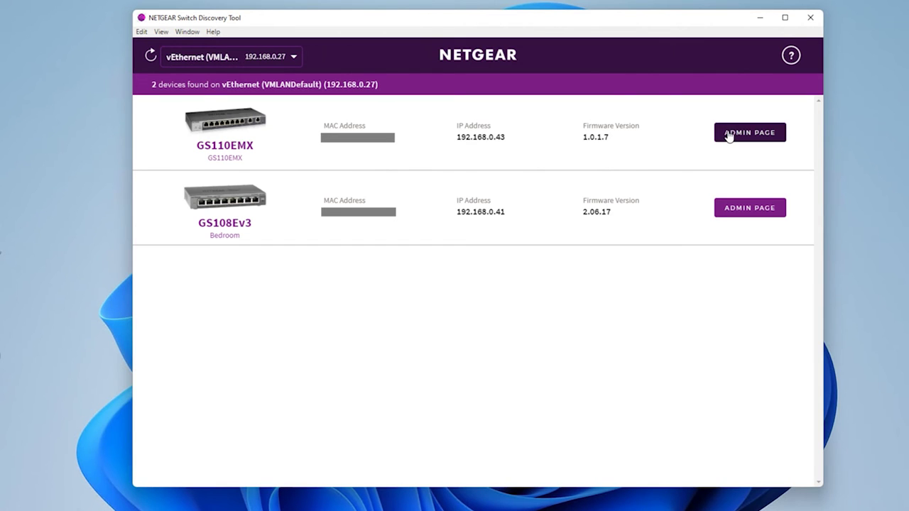
left_click(729, 136)
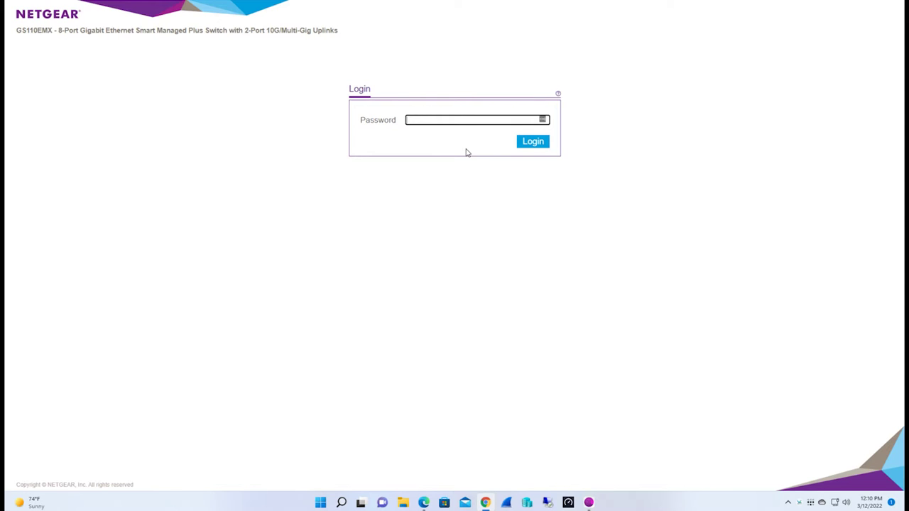
Enter the admin password to log in to the GS110EMX web admin
type("passwor")
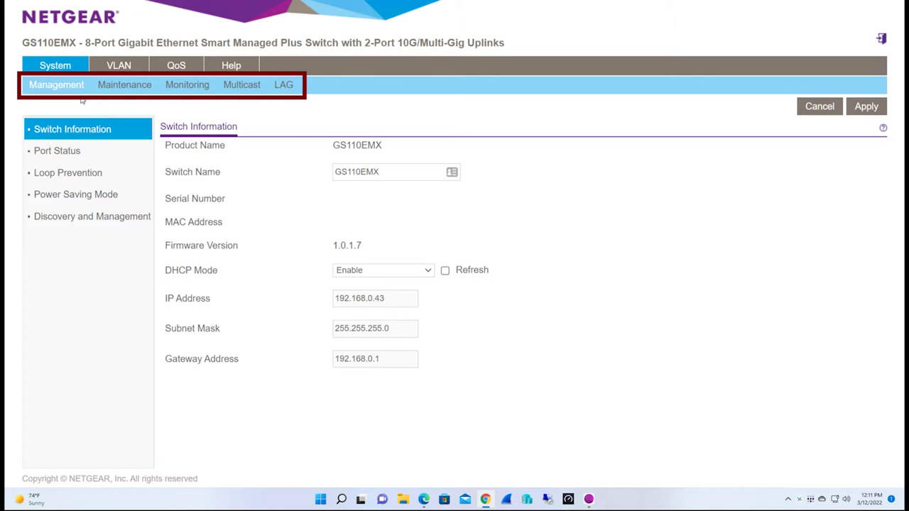
Browse the Port Status, Loop Prevention, Power Saving Mode and Discovery and Management pages
left_click(64, 151)
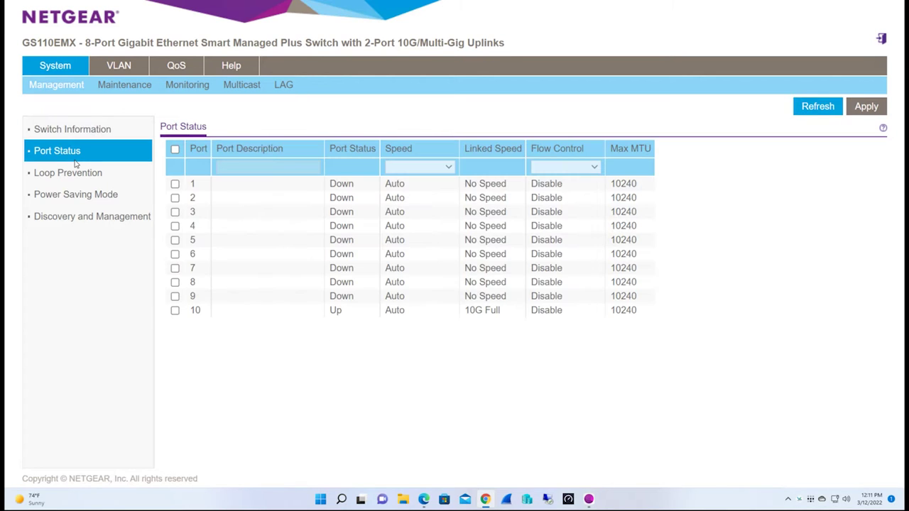
left_click(50, 176)
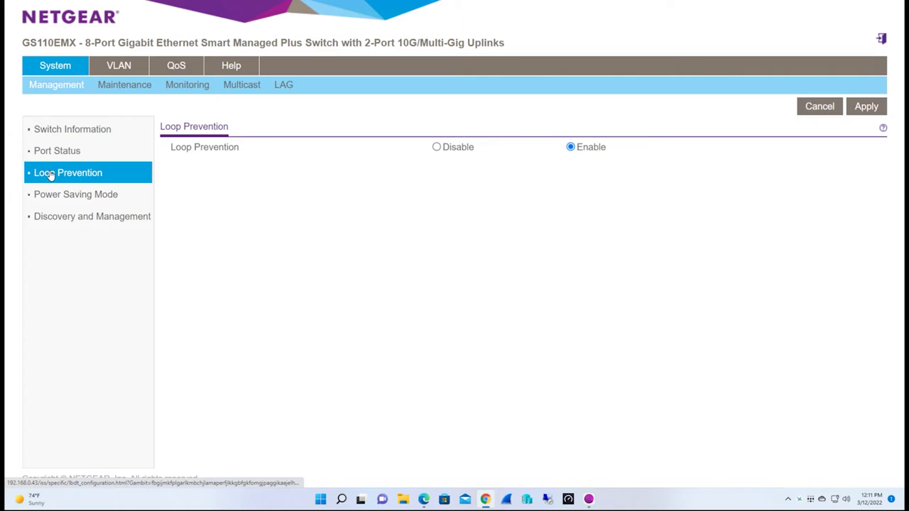
left_click(56, 196)
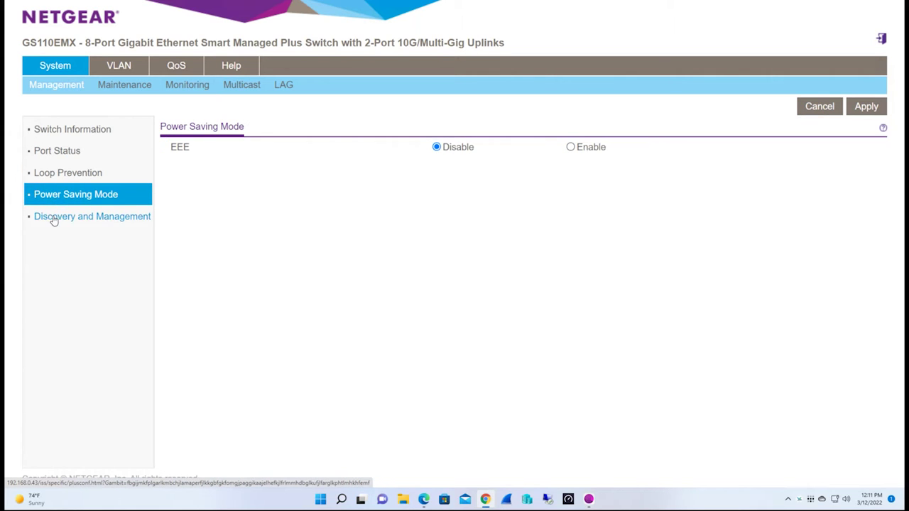
left_click(54, 221)
Step through the Maintenance pages from Device Restart to Restore Configuration
left_click(78, 152)
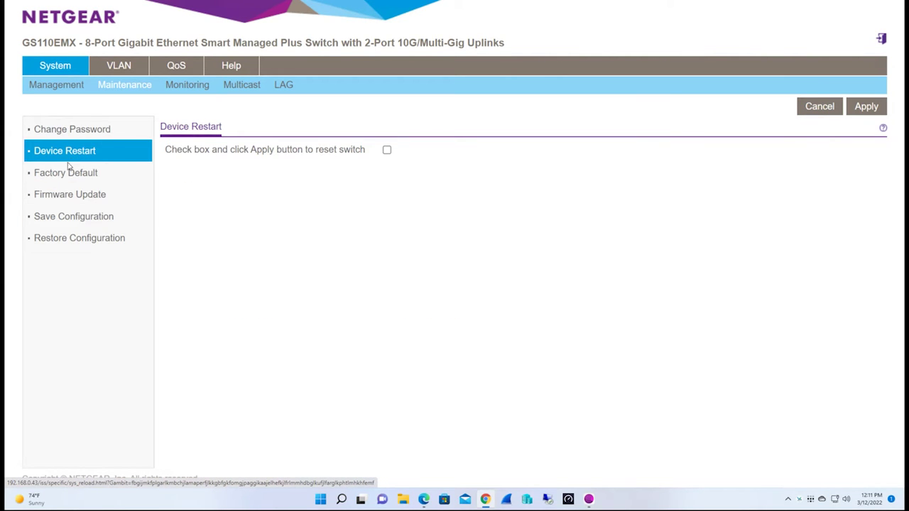
left_click(64, 175)
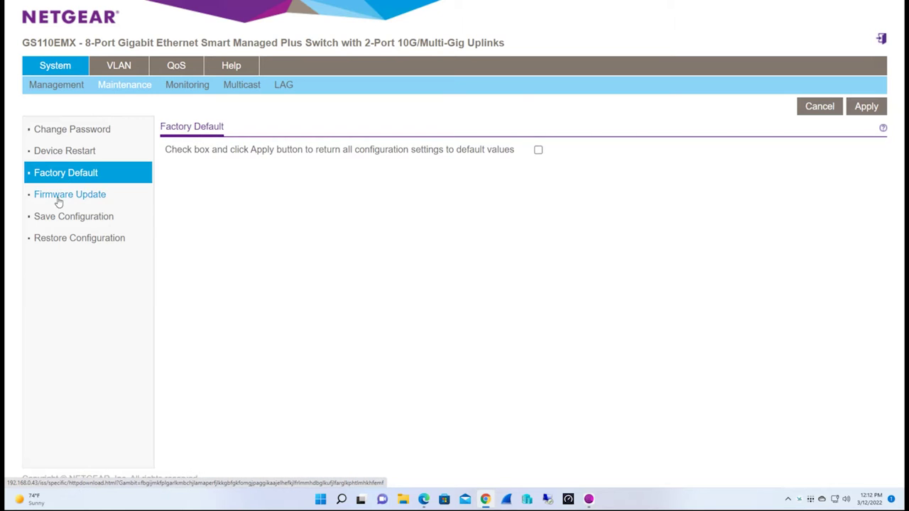
left_click(59, 200)
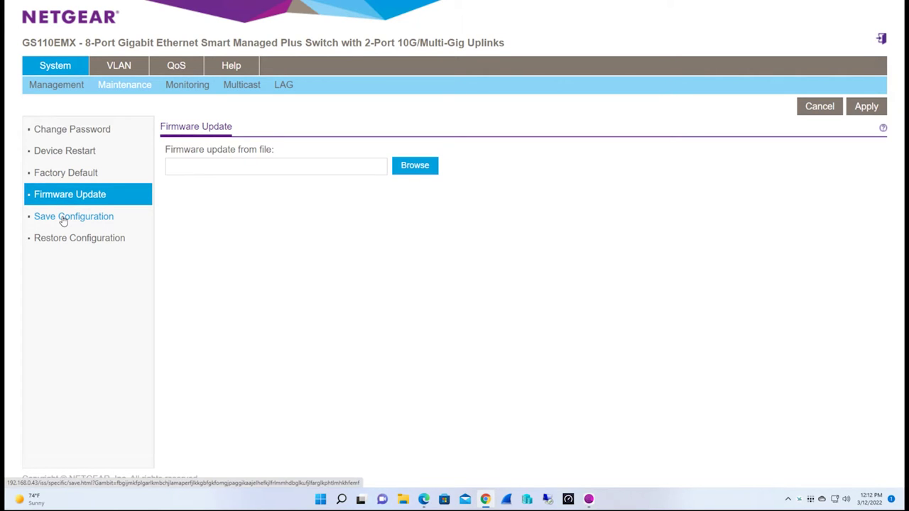
left_click(62, 218)
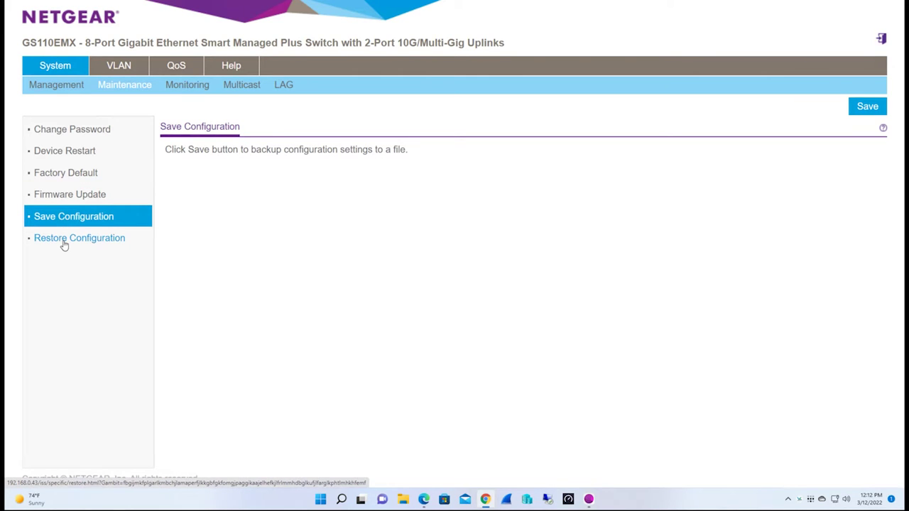
left_click(64, 241)
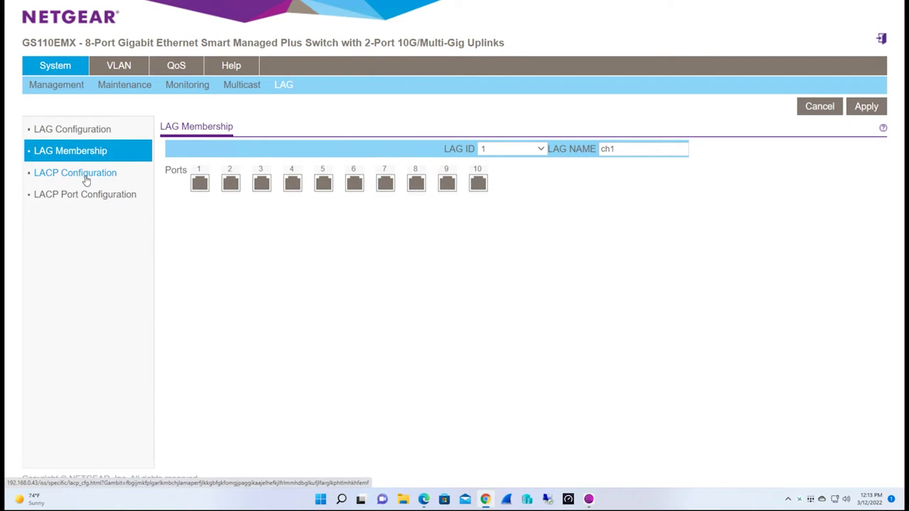
Check the LAG ID list on LAG Membership and close it unchanged
left_click(542, 148)
left_click(544, 147)
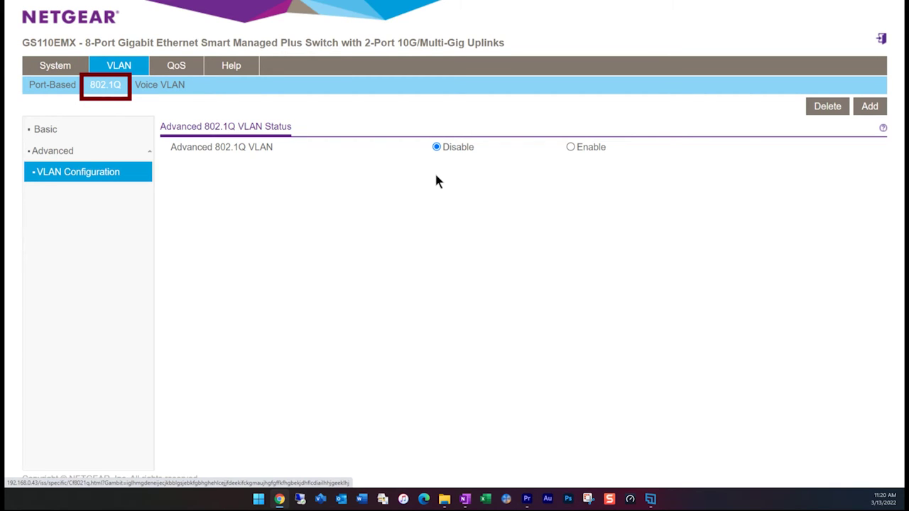
Enable Advanced 802.1Q VLAN, accept the VLAN-erase warning, and apply
left_click(570, 147)
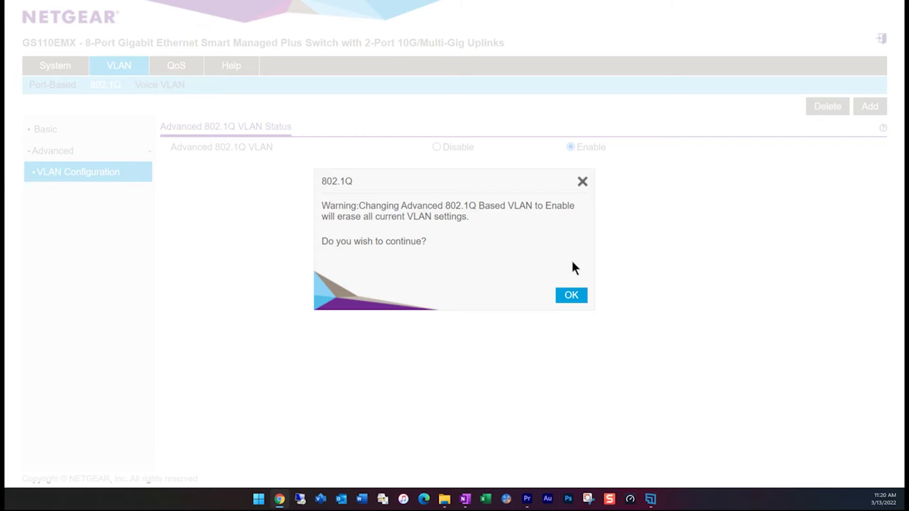
left_click(572, 296)
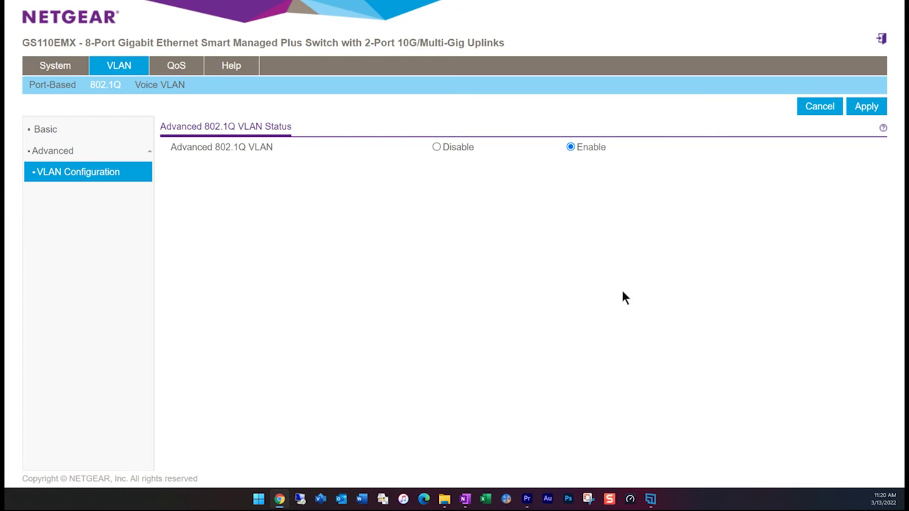
left_click(861, 113)
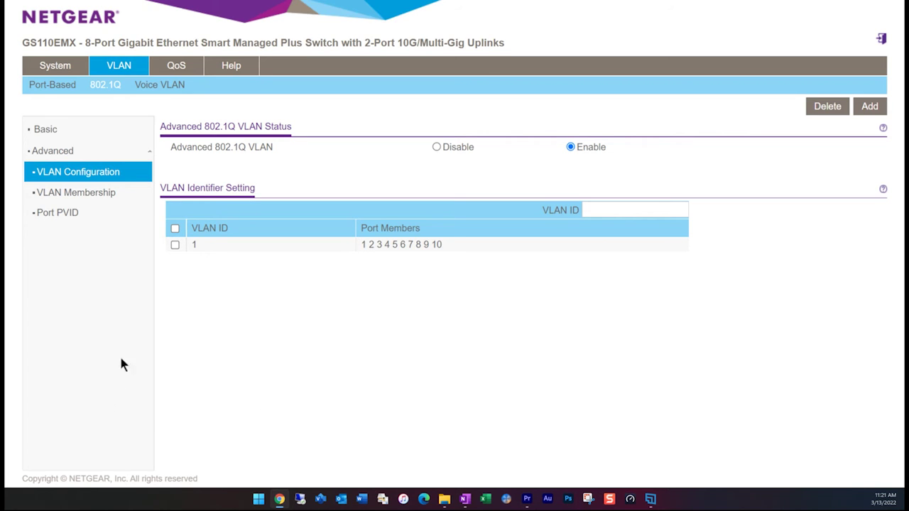
Create VLAN ID 80 in the VLAN list, then move to VLAN Membership
left_click(618, 209)
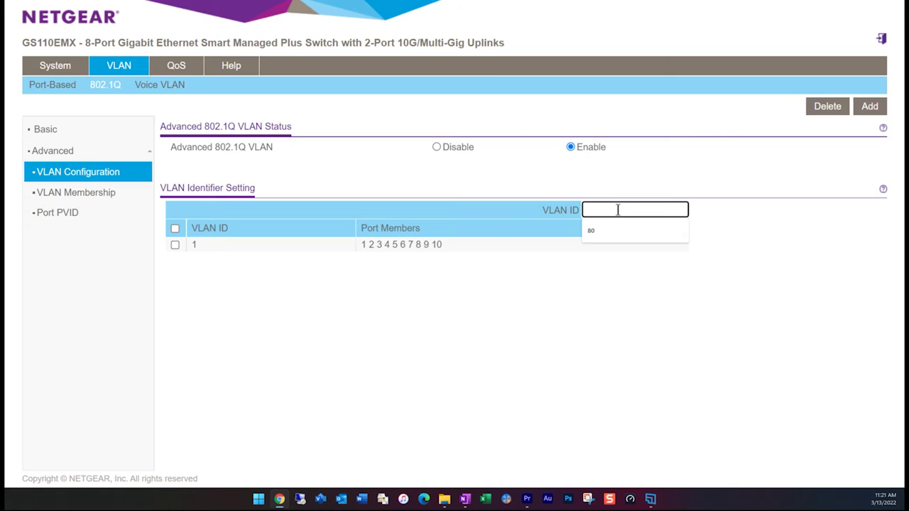
left_click(601, 226)
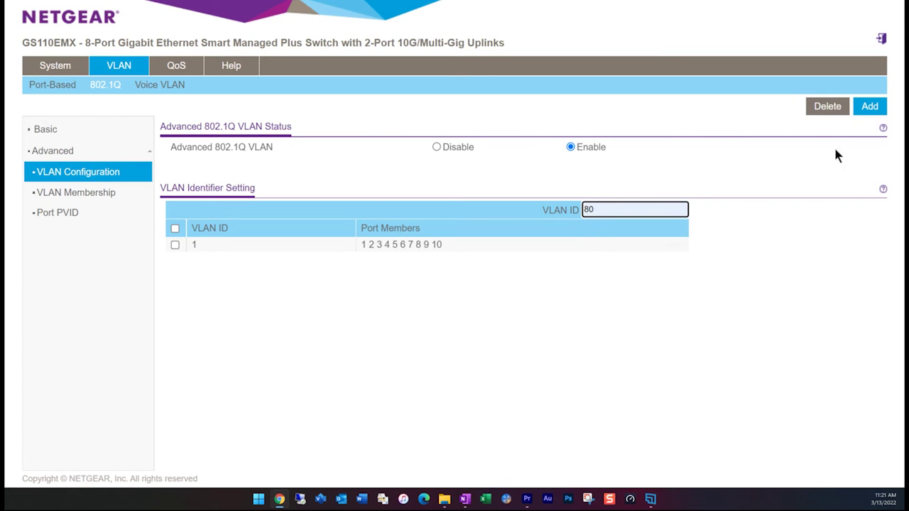
left_click(863, 107)
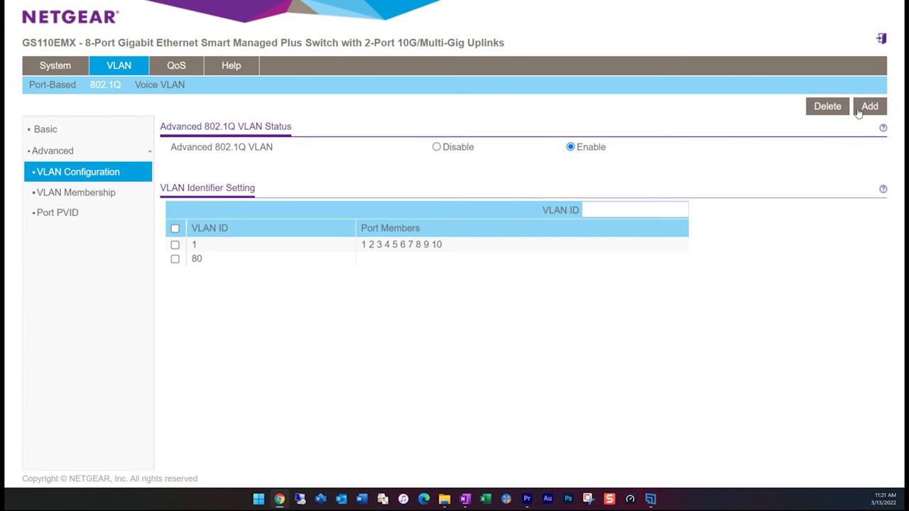
left_click(72, 194)
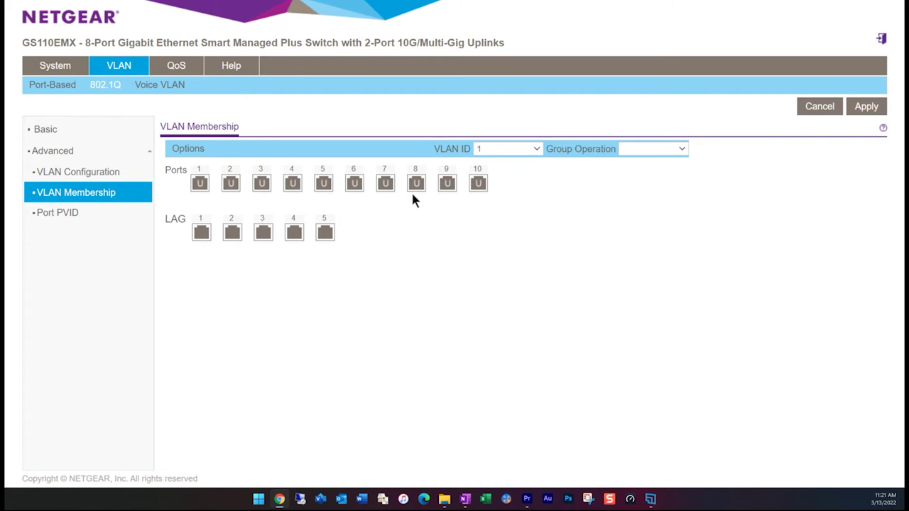
For VLAN 80, mark ports 1–5 untagged (U) and port 10 tagged (T)
left_click(522, 150)
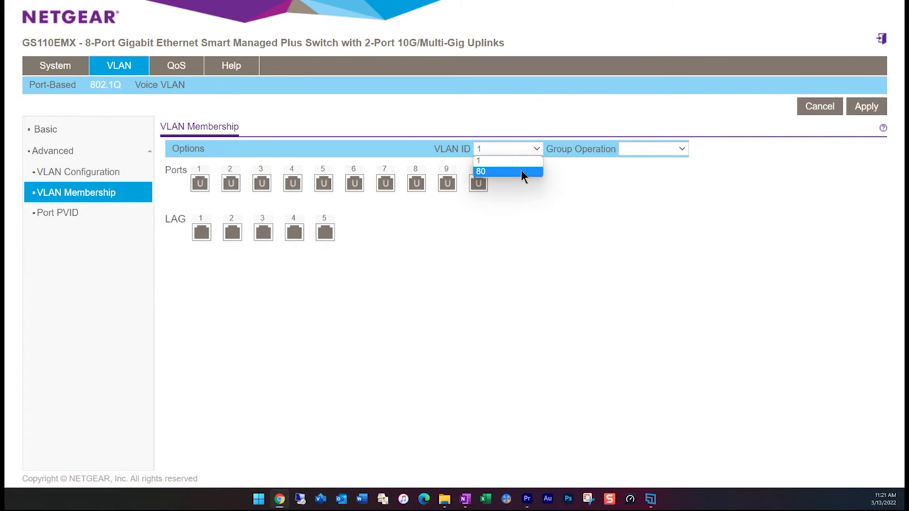
left_click(522, 172)
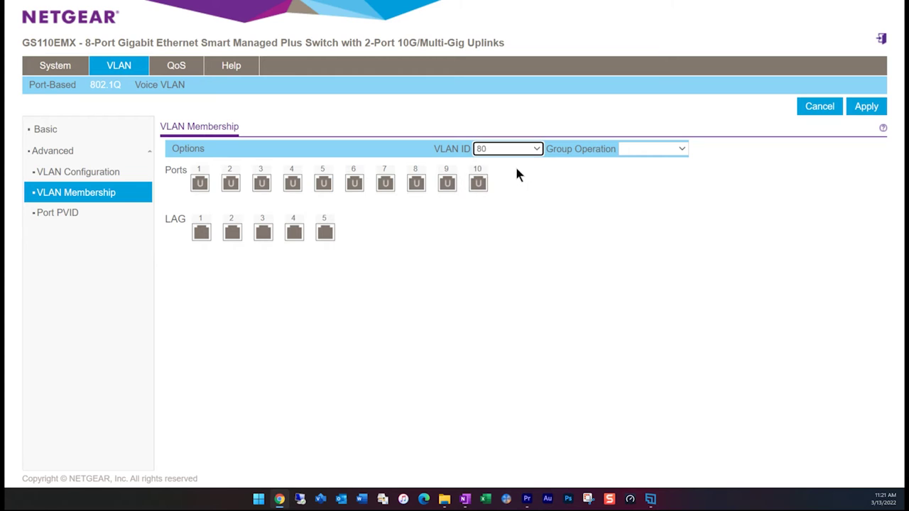
left_click(201, 186)
left_click(232, 188)
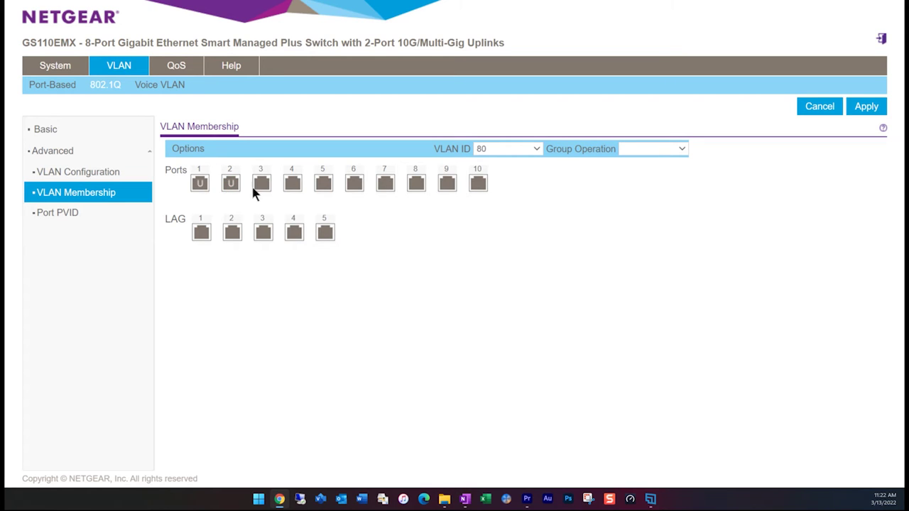
left_click(263, 186)
left_click(292, 186)
left_click(323, 188)
left_click(479, 186)
left_click(478, 186)
Save the VLAN 80 memberships and select ports 1–5 on the Port PVID page
left_click(857, 110)
left_click(76, 212)
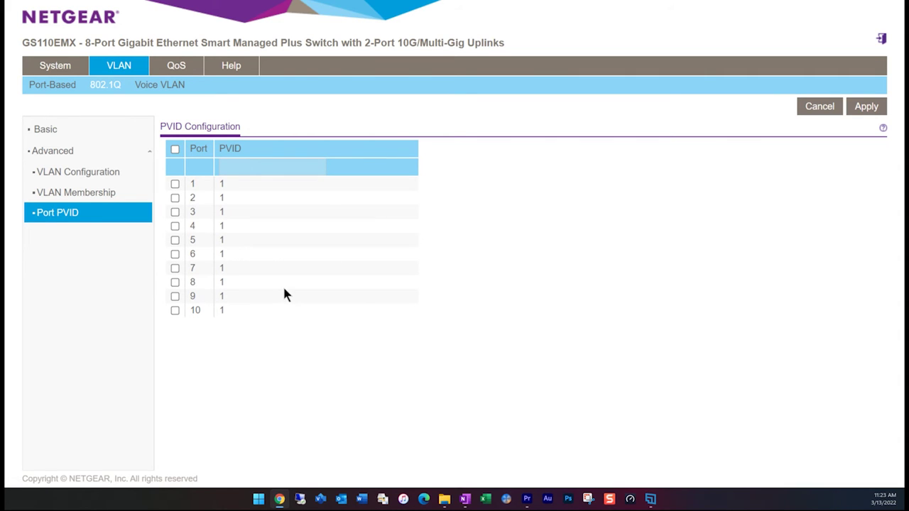
left_click(175, 184)
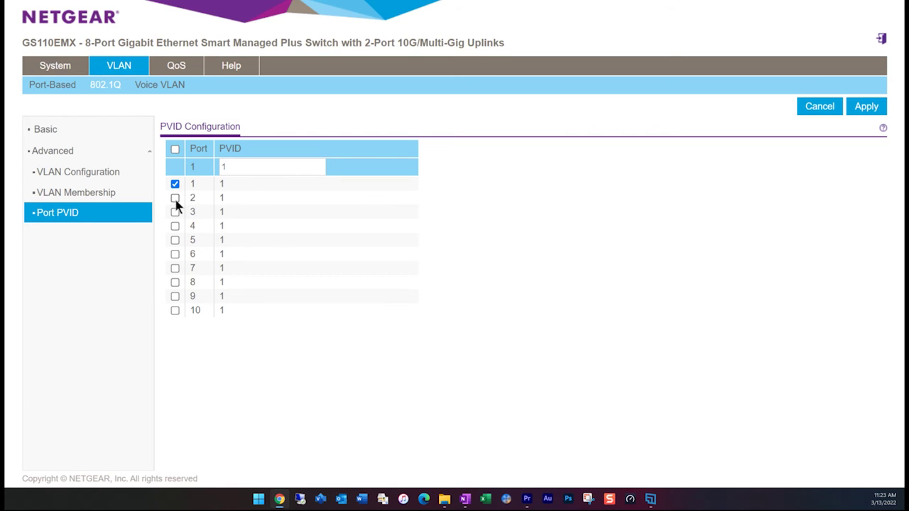
left_click(174, 197)
left_click(175, 212)
left_click(175, 225)
left_click(174, 240)
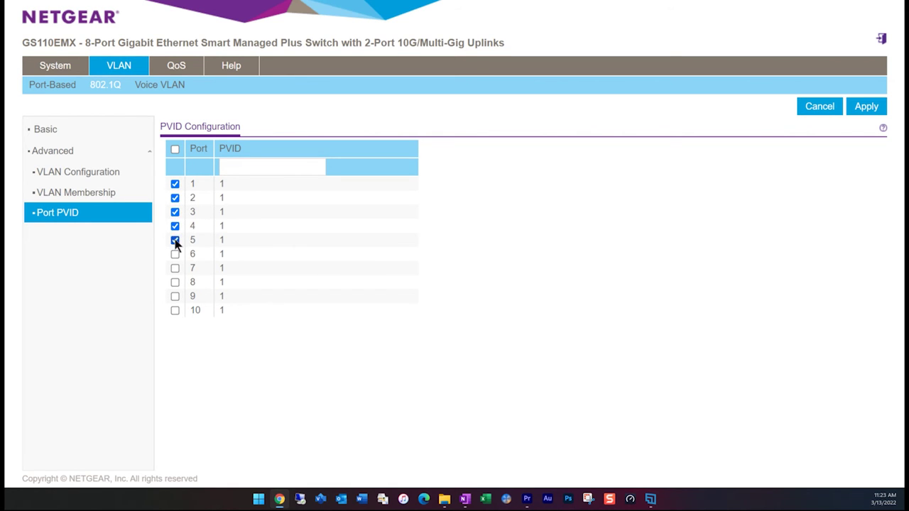
Assign PVID 80 to ports 1–5 and return to the VLAN Configuration list
left_click(254, 167)
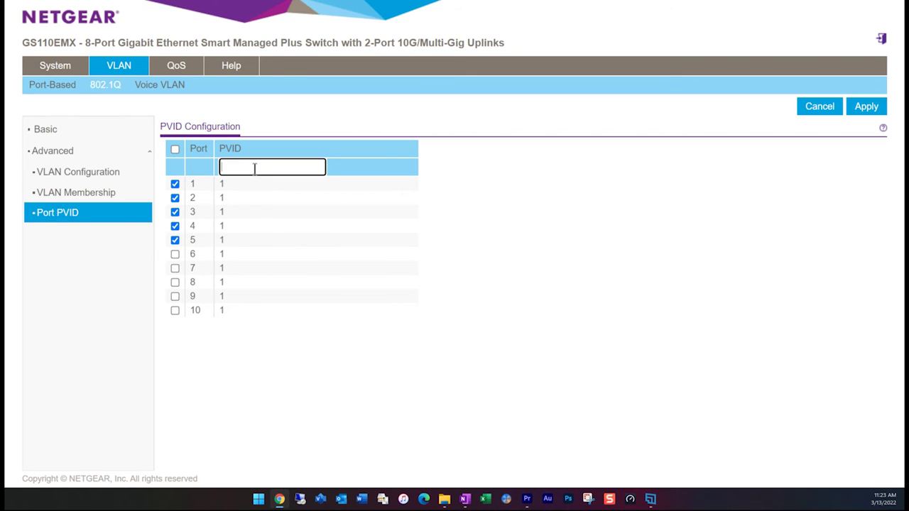
type("80")
left_click(855, 108)
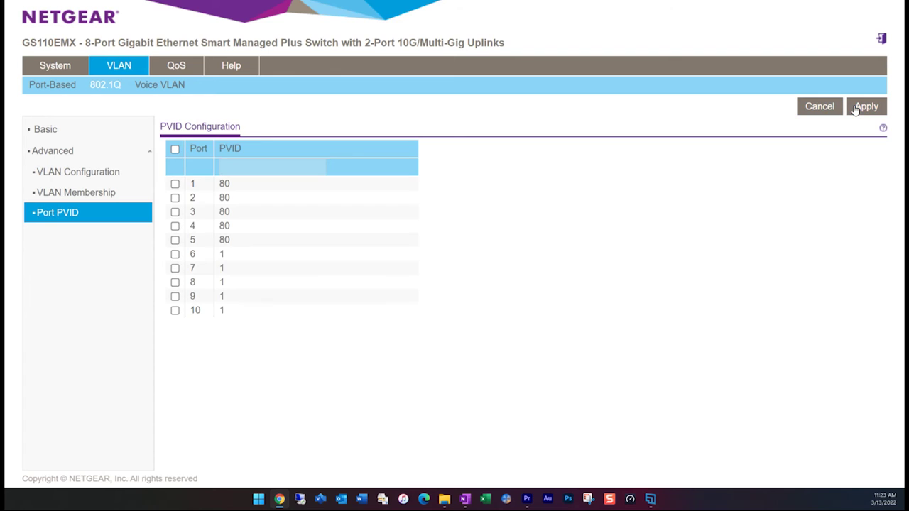
left_click(59, 174)
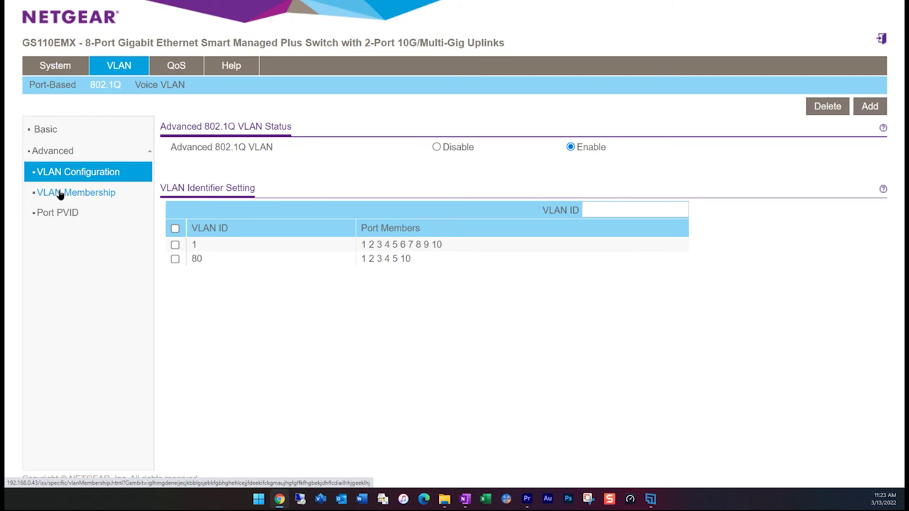
Clear ports 1–5 from VLAN 1's untagged members and apply the change
left_click(60, 196)
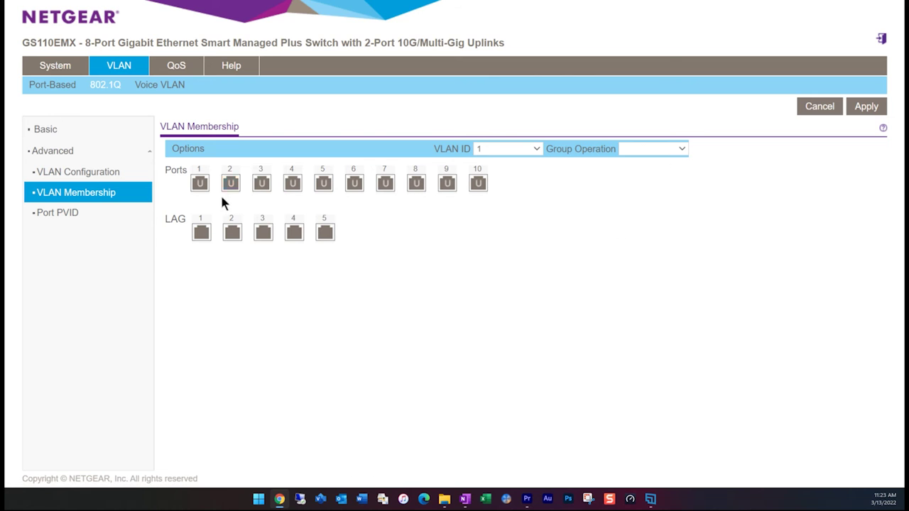
left_click(199, 184)
left_click(226, 186)
left_click(259, 187)
left_click(289, 187)
left_click(326, 190)
left_click(870, 106)
Return to the VLAN Configuration overview page
left_click(54, 176)
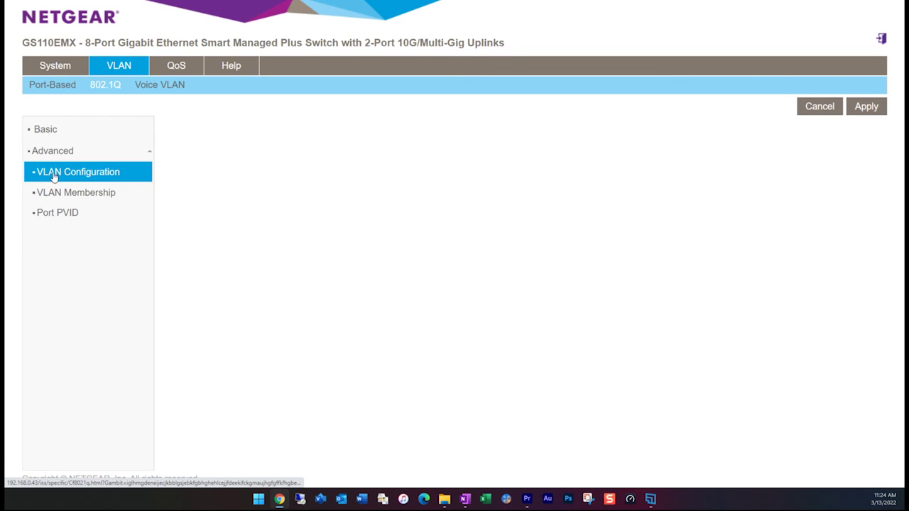